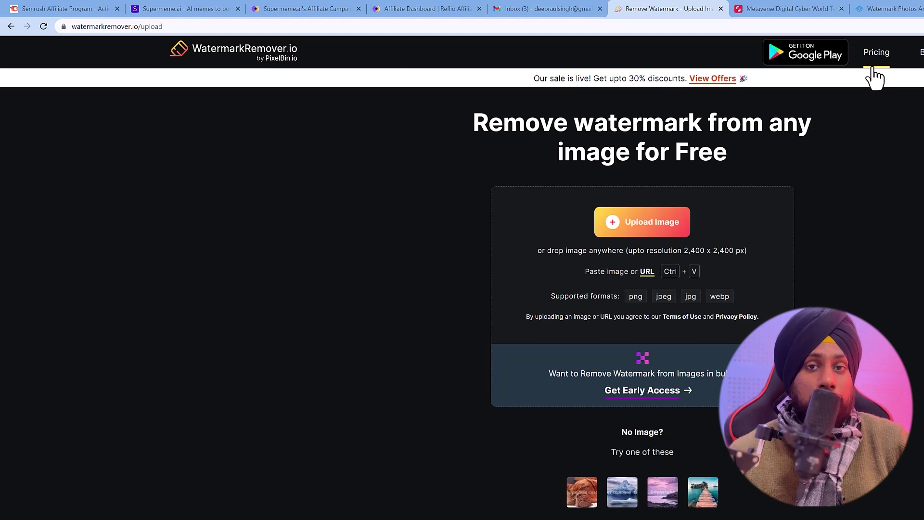
left_click(582, 498)
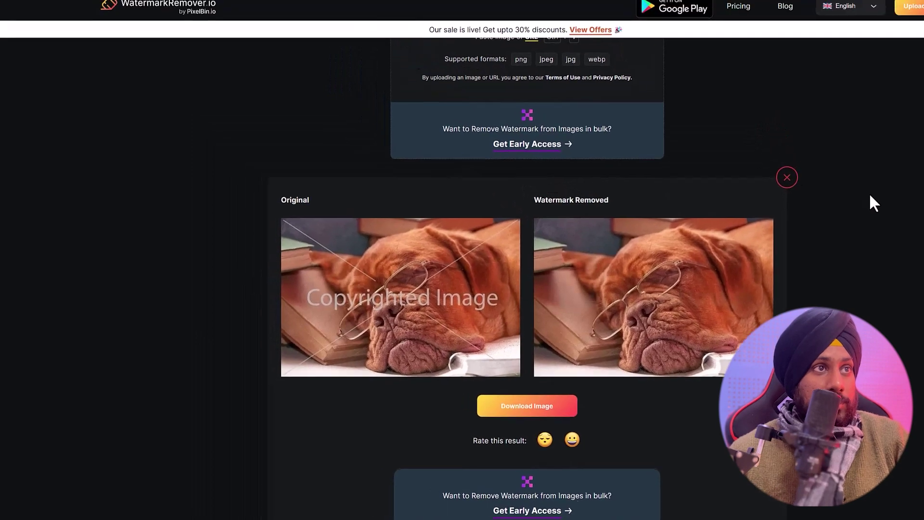
Save the watermarked Shutterstock metaverse crowd preview to Downloads as a JPG.
left_click(766, 114)
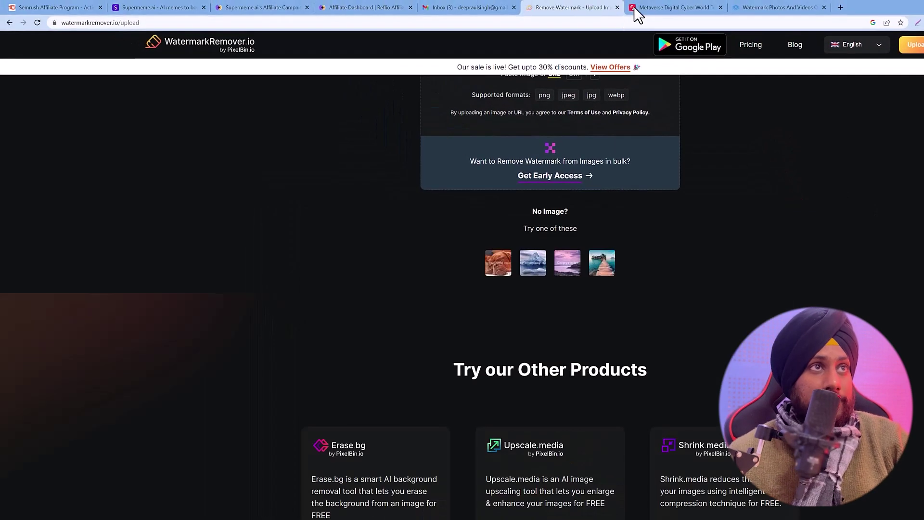
left_click(664, 7)
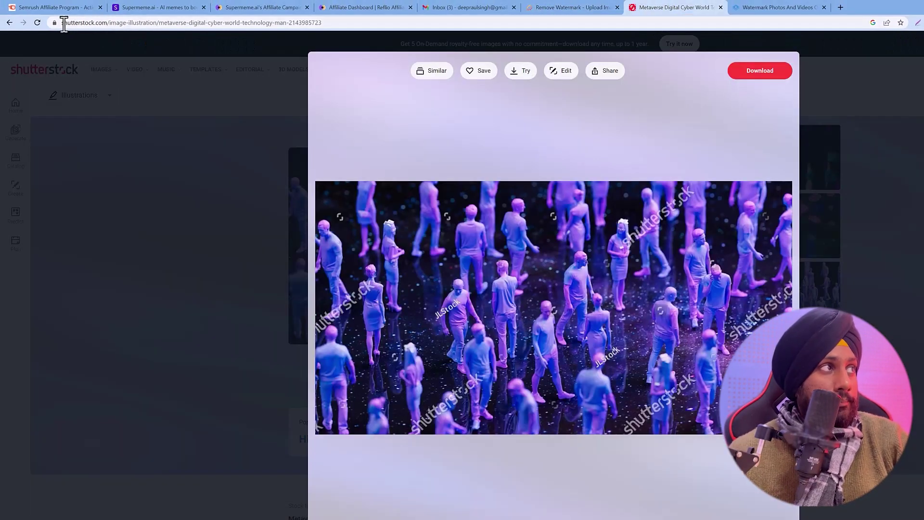
left_click_drag(63, 24, 450, 23)
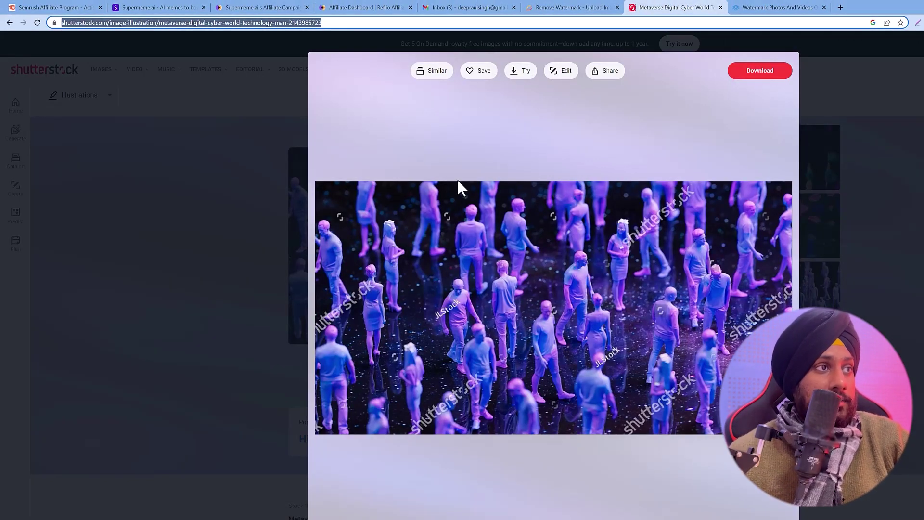
left_click(457, 179)
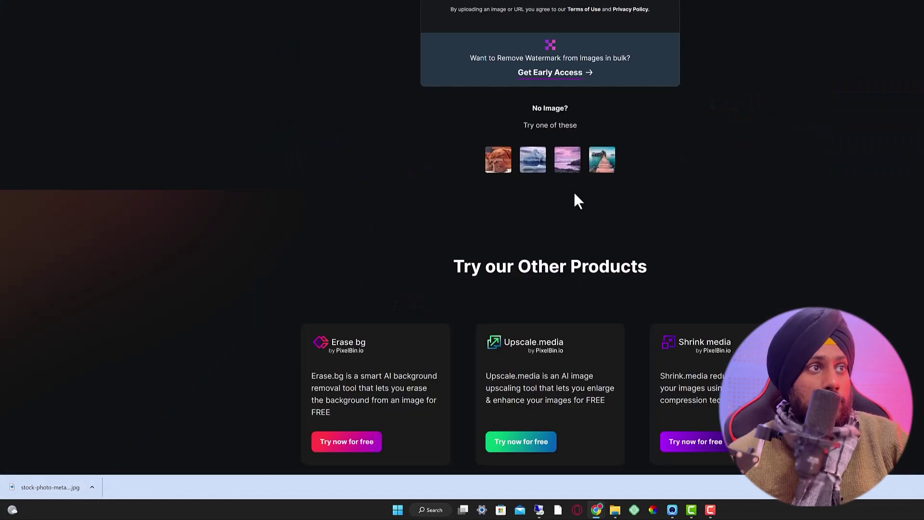
scroll(574, 192, "up", 2)
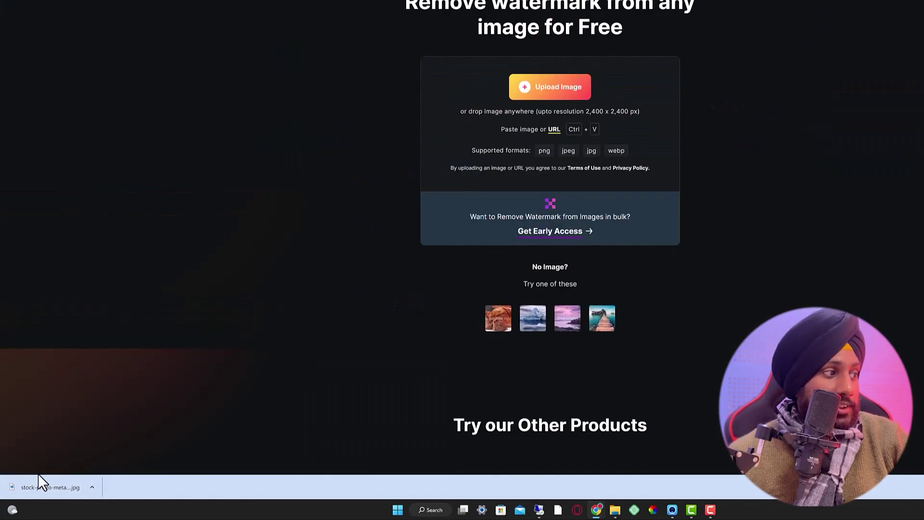
Upload the downloaded Shutterstock crowd JPG to WatermarkRemover.io for watermark removal.
left_click_drag(44, 486, 494, 135)
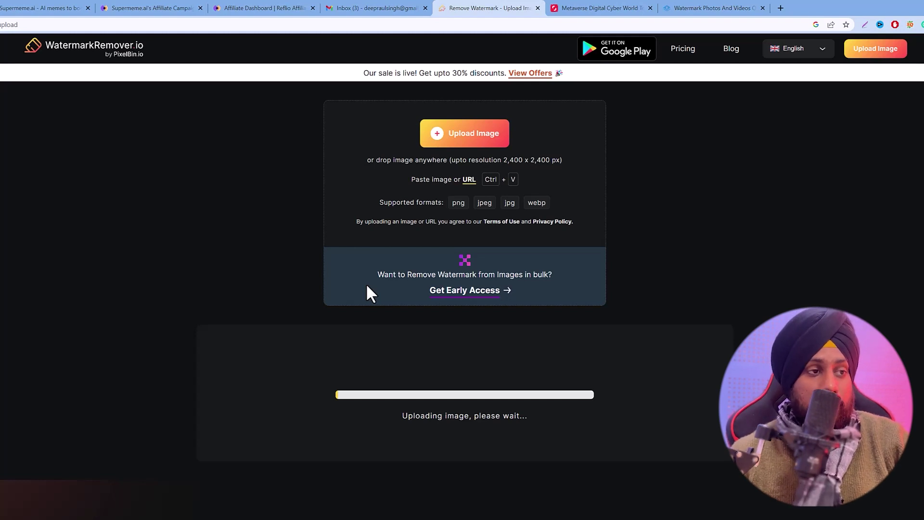
scroll(366, 289, "down", 1)
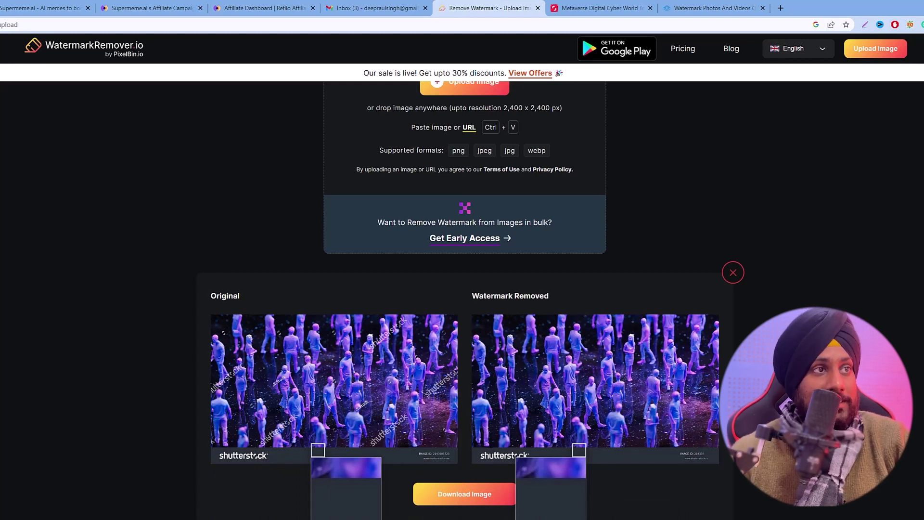
Download the cleaned crowd image and centre its photo viewer window on screen.
left_click(487, 509)
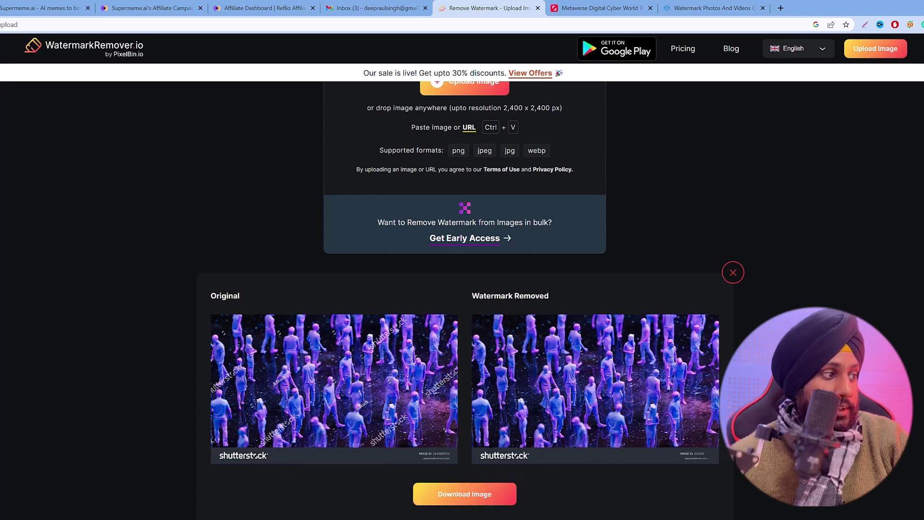
left_click_drag(259, 167, 534, 171)
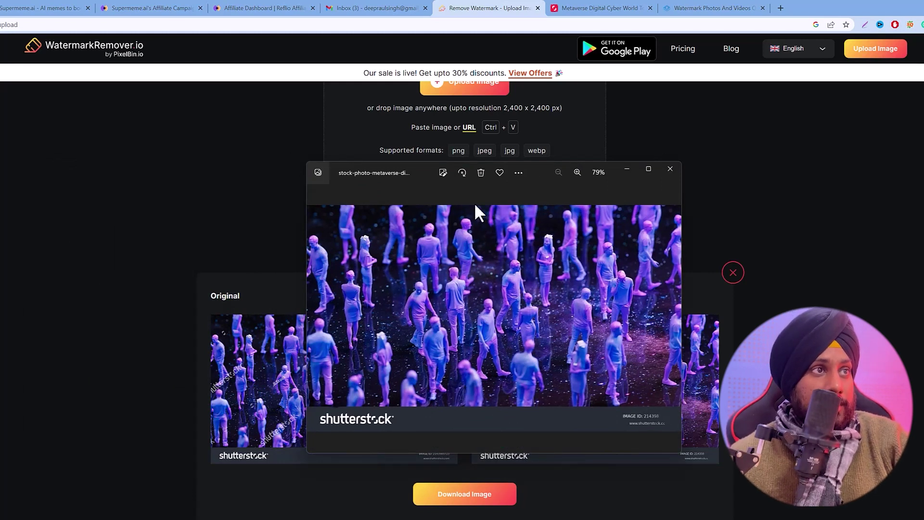
Crop the bottom Shutterstock logo strip off the crowd image and save a copy.
left_click(519, 174)
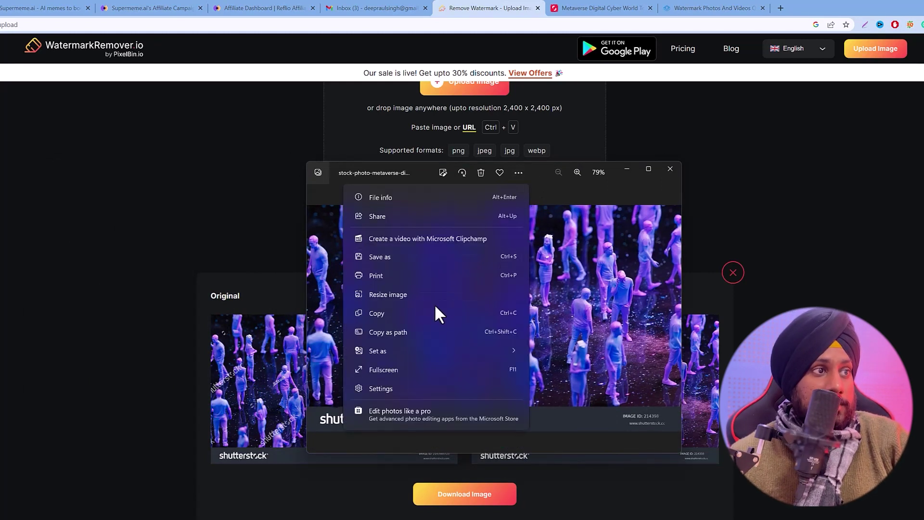
left_click(406, 419)
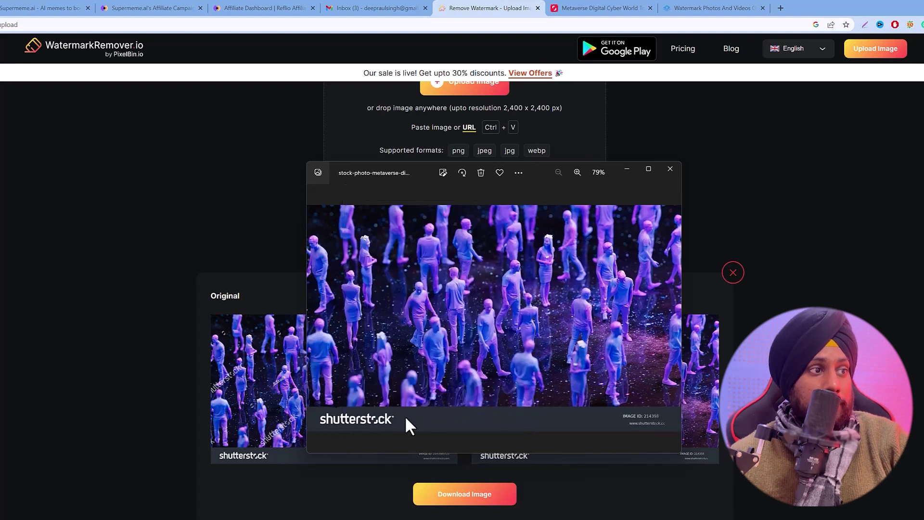
left_click(517, 174)
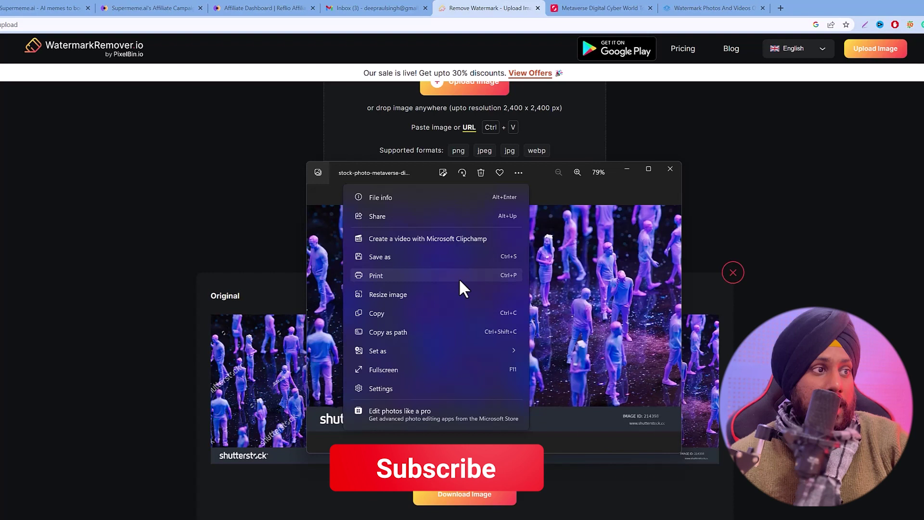
left_click(443, 173)
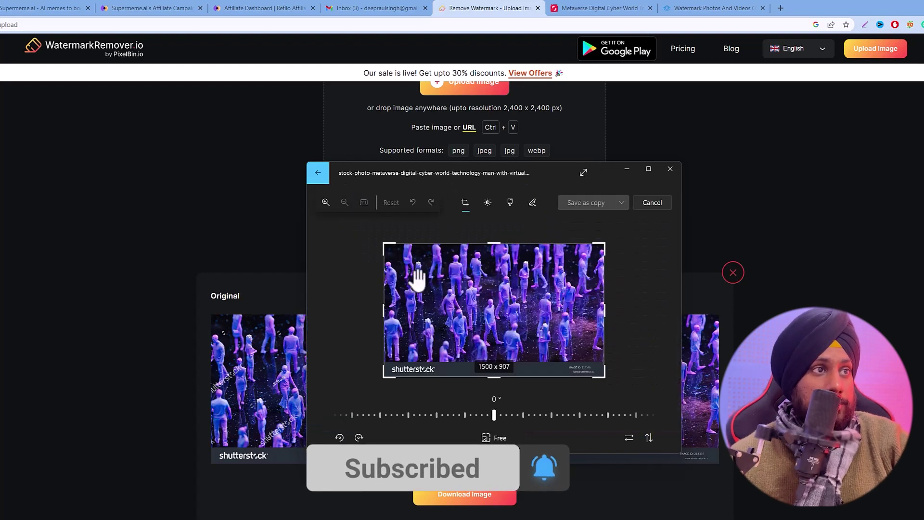
left_click_drag(605, 382, 606, 368)
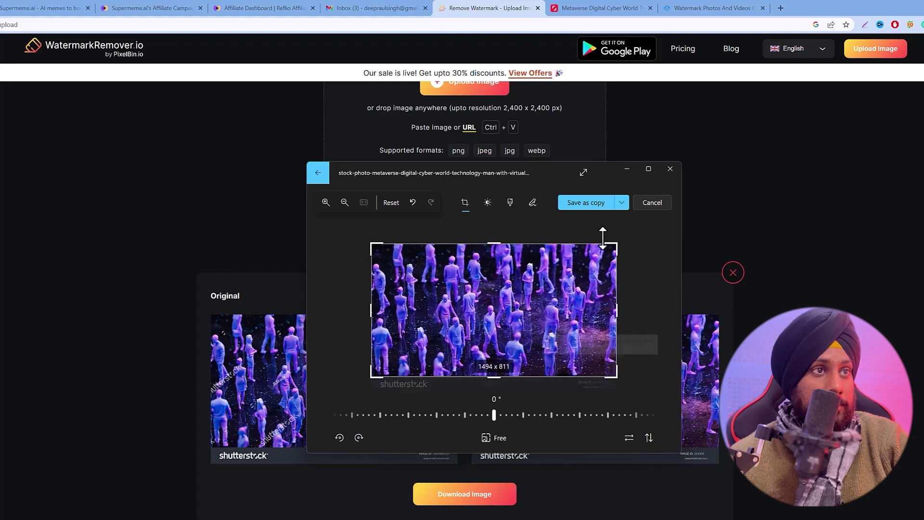
left_click(592, 207)
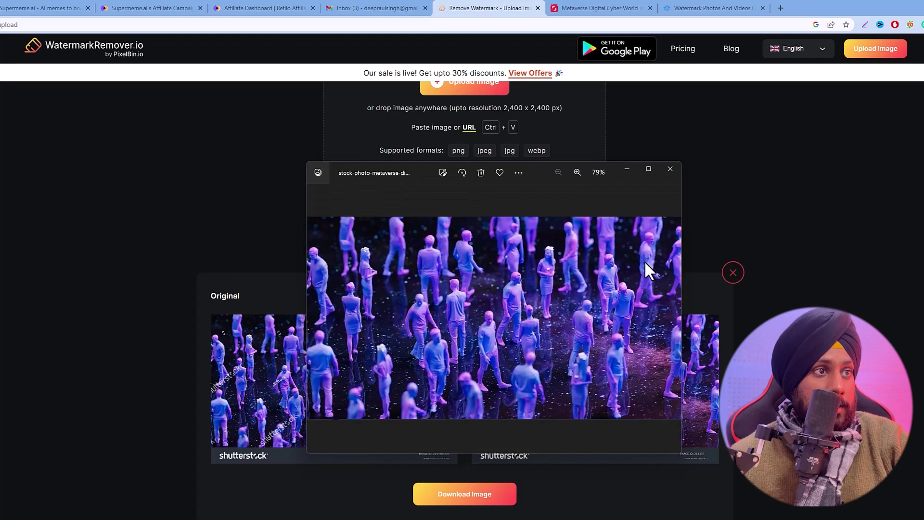